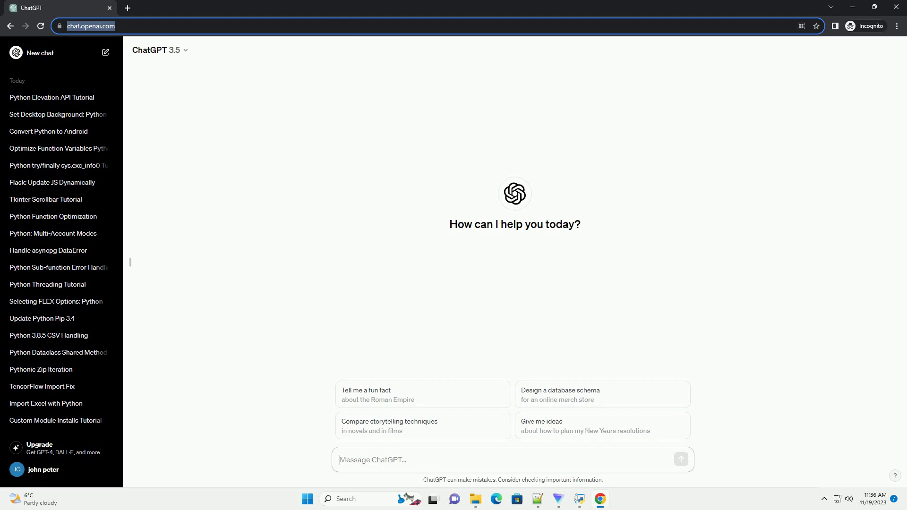
- Paste and send the request for a MediaPipe 'DLL load failed' ImportError fix tutorial with code
text(write an informative tutorial about how to fix "from mediapipe.python._framework_bindings import resource_util ImportError: DLL load failed: The specified module could not be found." with code example)
key(Return)
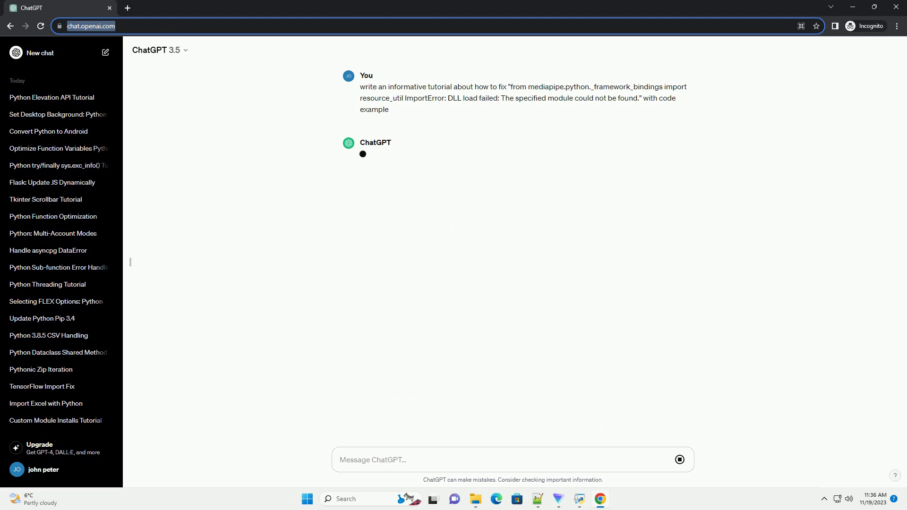